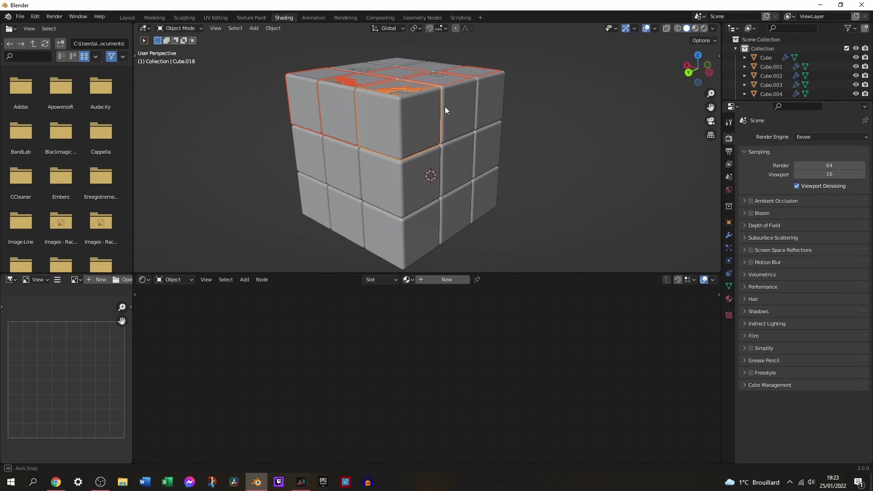
Duplicate the top stickers, rotate them 90° and slide them along Y onto a side face.
{"action": "middle_click_drag", "start_coordinate": [445, 110], "coordinate": [383, 163]}
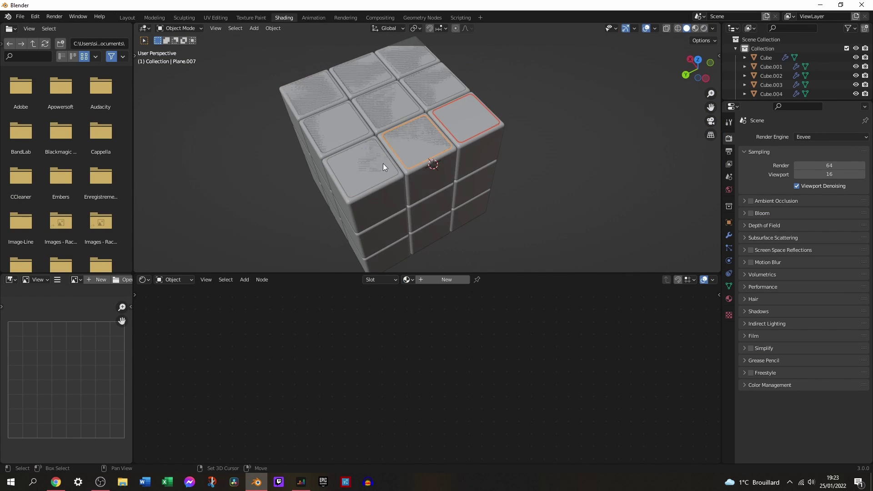
{"action": "left_click", "coordinate": [371, 76]}
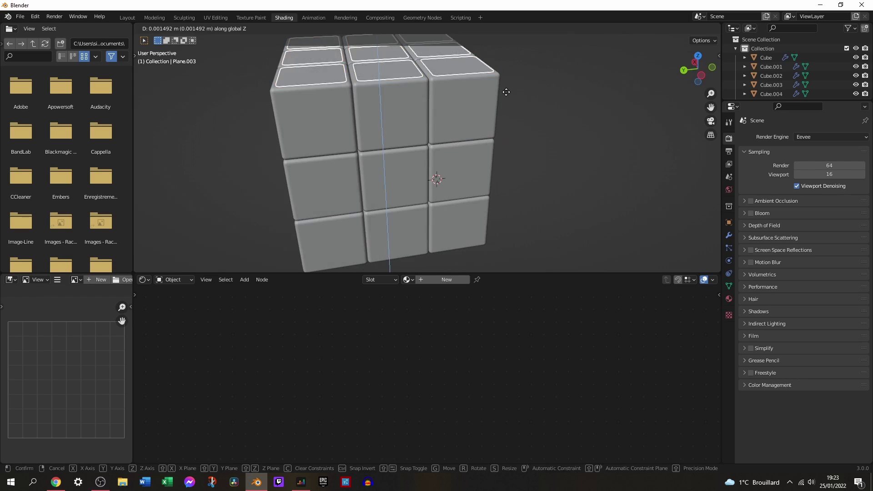
{"action": "key", "text": "shift+d"}
{"action": "key", "text": "z"}
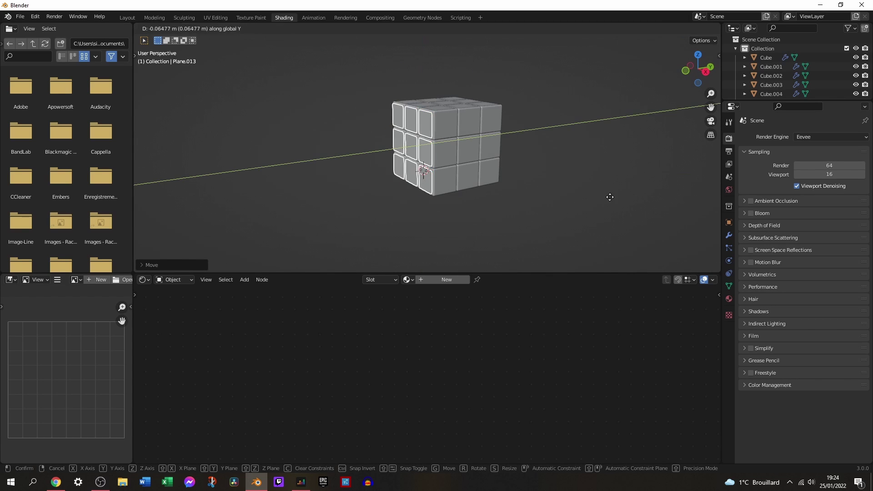
{"action": "type", "text": "90"}
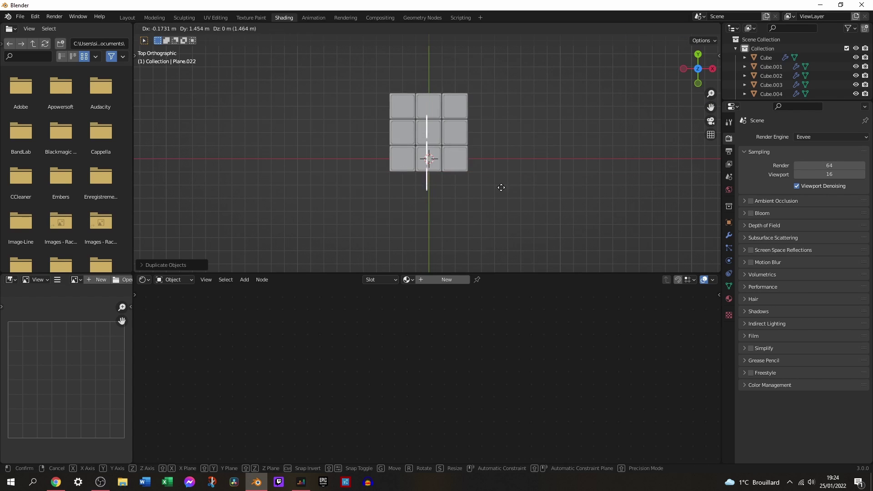
{"action": "key", "text": "Return"}
{"action": "middle_click_drag", "start_coordinate": [541, 68], "coordinate": [554, 75]}
{"action": "key", "text": "g"}
{"action": "key", "text": "y"}
{"action": "key", "text": "x"}
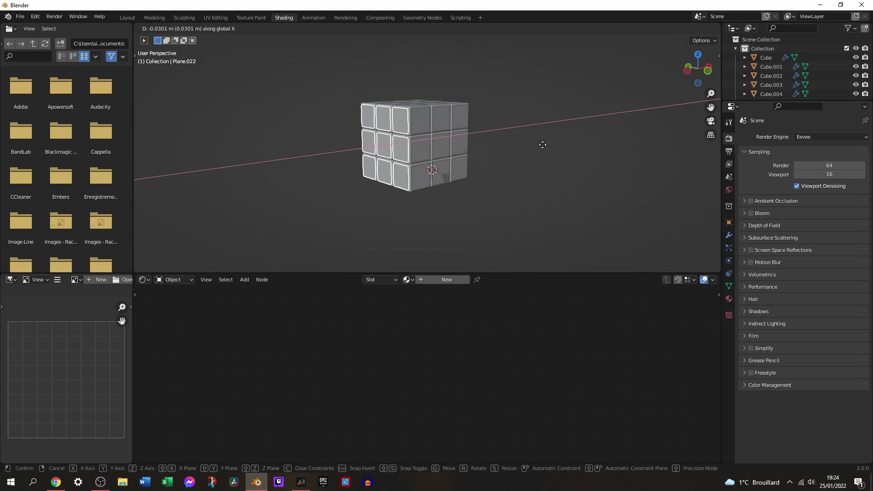
{"action": "left_click", "coordinate": [541, 142]}
Make another copy of the selected stickers for the next face.
{"action": "middle_click_drag", "start_coordinate": [542, 142], "coordinate": [635, 145]}
{"action": "scroll", "coordinate": [599, 149], "scroll_direction": "up", "scroll_amount": 5}
{"action": "scroll", "coordinate": [525, 195], "scroll_direction": "down", "scroll_amount": 8}
{"action": "scroll", "coordinate": [525, 199], "scroll_direction": "up", "scroll_amount": 5}
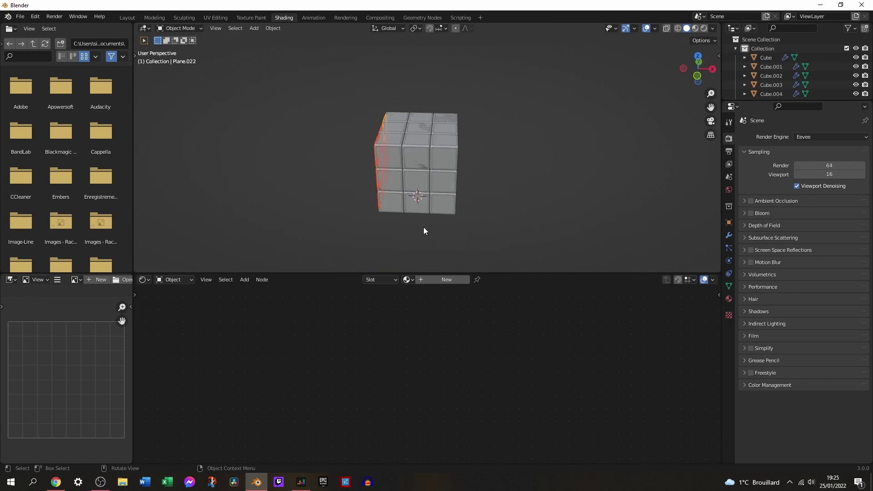
{"action": "key", "text": "shift+d"}
{"action": "key", "text": "Escape"}
{"action": "key", "text": "g"}
{"action": "key", "text": "y"}
{"action": "key", "text": "Escape"}
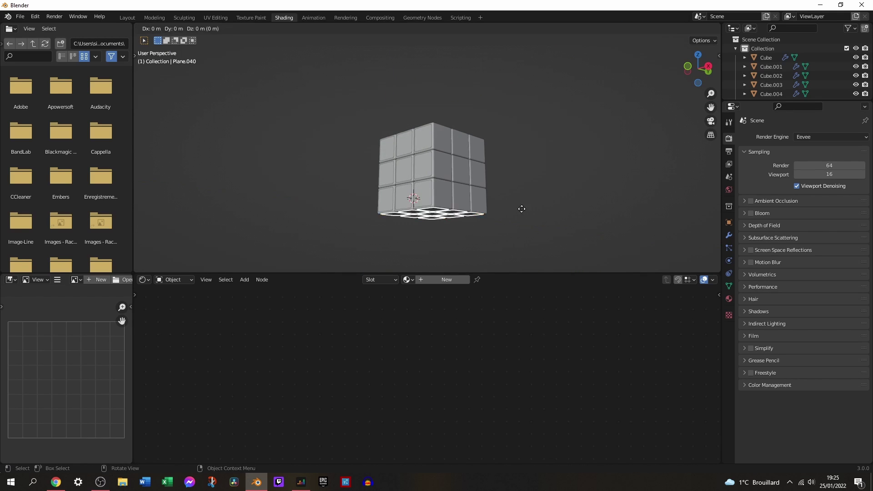
Move the copied stickers into place from below and select a front sticker.
{"action": "mouse_move", "coordinate": [521, 209]}
{"action": "middle_mouse_down"}
{"action": "mouse_move", "coordinate": [483, 237]}
{"action": "mouse_move", "coordinate": [572, 234]}
{"action": "mouse_move", "coordinate": [638, 199]}
{"action": "middle_mouse_up"}
{"action": "key", "text": "g"}
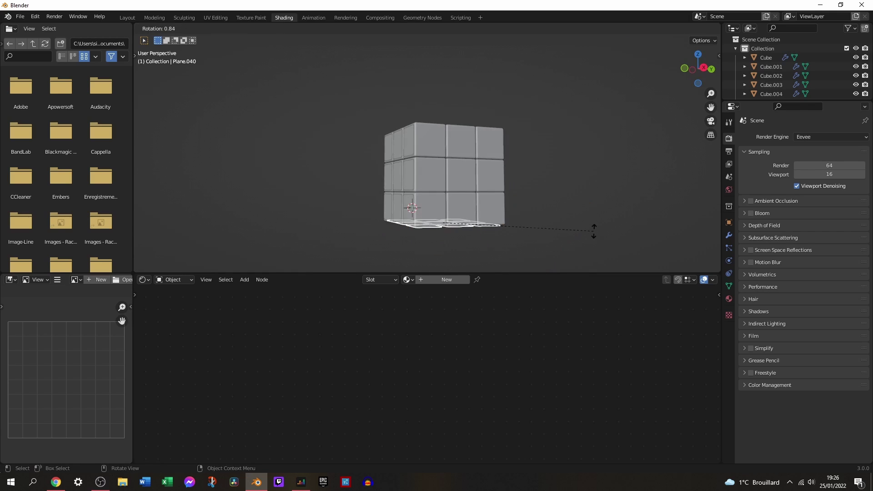
{"action": "left_click", "coordinate": [581, 171]}
{"action": "mouse_move", "coordinate": [581, 172]}
{"action": "middle_mouse_down"}
{"action": "mouse_move", "coordinate": [564, 150]}
{"action": "mouse_move", "coordinate": [523, 206]}
{"action": "mouse_move", "coordinate": [398, 163]}
{"action": "middle_mouse_up"}
{"action": "left_click", "coordinate": [412, 167]}
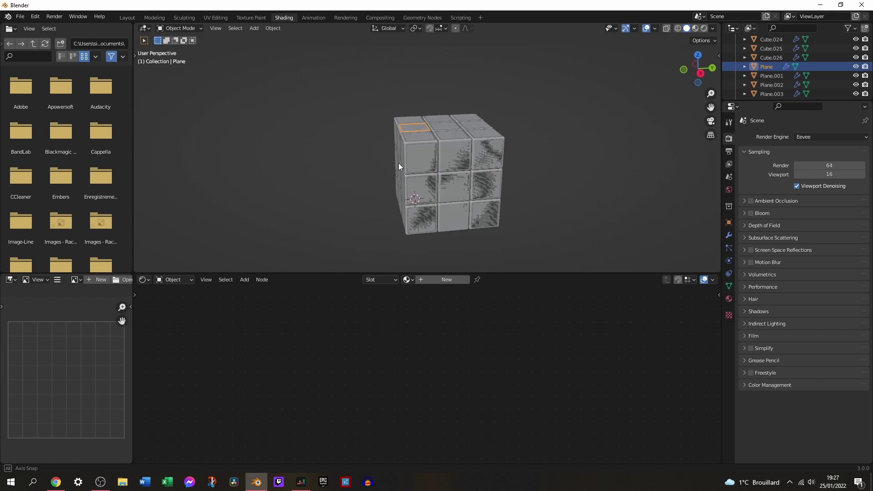
Check the stickers in Material Preview, then go back to solid shading.
{"action": "left_click", "coordinate": [695, 28]}
{"action": "scroll", "coordinate": [775, 95], "scroll_direction": "up", "scroll_amount": 2}
{"action": "scroll", "coordinate": [492, 198], "scroll_direction": "up", "scroll_amount": 2}
{"action": "left_click", "coordinate": [487, 202]}
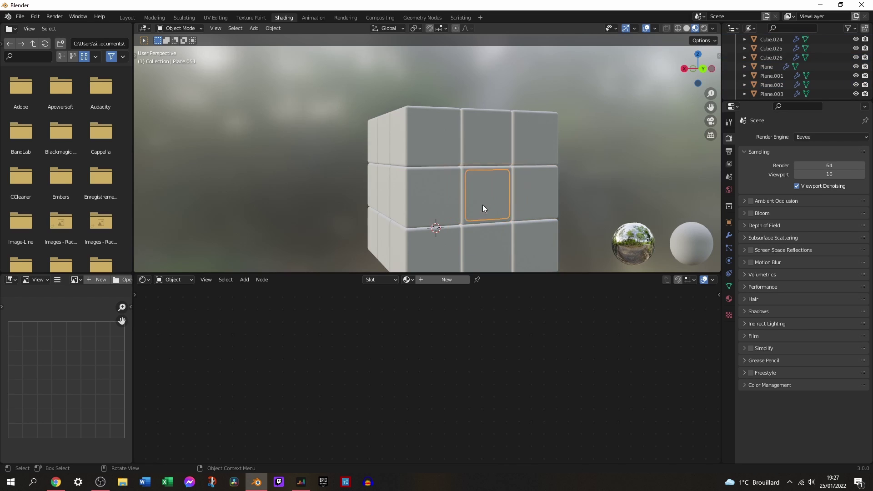
{"action": "mouse_move", "coordinate": [483, 207]}
{"action": "middle_mouse_down"}
{"action": "mouse_move", "coordinate": [409, 187]}
{"action": "mouse_move", "coordinate": [383, 201]}
{"action": "mouse_move", "coordinate": [490, 182]}
{"action": "mouse_move", "coordinate": [507, 209]}
{"action": "mouse_move", "coordinate": [443, 188]}
{"action": "middle_mouse_up"}
{"action": "left_click", "coordinate": [687, 29]}
{"action": "scroll", "coordinate": [478, 205], "scroll_direction": "down", "scroll_amount": 4}
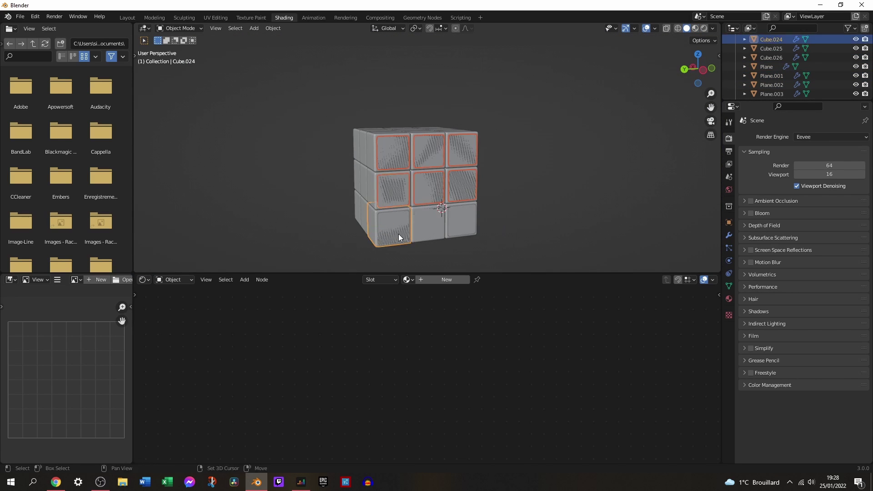
Inspect the cube from top and front views, selecting sticker planes and pieces.
{"action": "middle_click_drag", "start_coordinate": [399, 234], "coordinate": [403, 198]}
{"action": "left_click", "coordinate": [405, 182], "text": "shift"}
{"action": "mouse_move", "coordinate": [406, 166]}
{"action": "middle_mouse_down"}
{"action": "mouse_move", "coordinate": [539, 138]}
{"action": "mouse_move", "coordinate": [402, 159]}
{"action": "mouse_move", "coordinate": [406, 283]}
{"action": "middle_mouse_up"}
{"action": "scroll", "coordinate": [540, 135], "scroll_direction": "up", "scroll_amount": 3}
{"action": "left_click", "coordinate": [443, 184]}
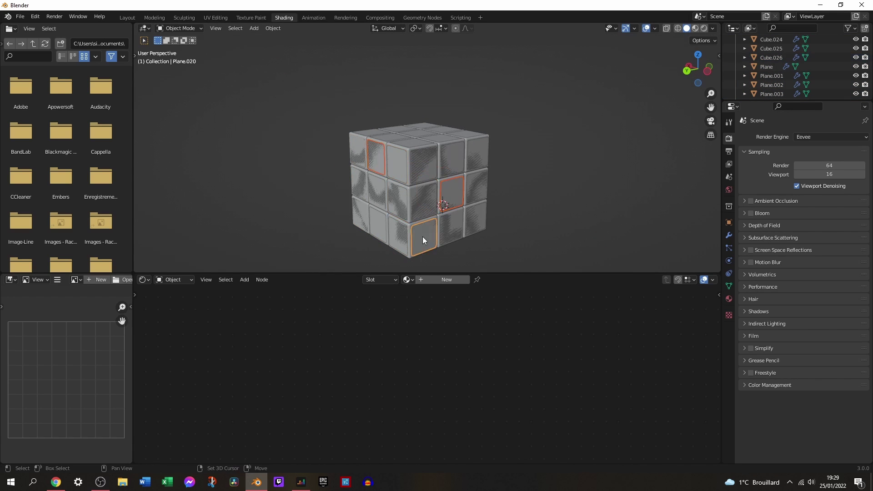
{"action": "mouse_move", "coordinate": [422, 237]}
{"action": "middle_mouse_down"}
{"action": "mouse_move", "coordinate": [481, 181]}
{"action": "mouse_move", "coordinate": [405, 166]}
{"action": "mouse_move", "coordinate": [411, 194]}
{"action": "mouse_move", "coordinate": [419, 162]}
{"action": "mouse_move", "coordinate": [452, 169]}
{"action": "middle_mouse_up"}
{"action": "scroll", "coordinate": [480, 184], "scroll_direction": "up", "scroll_amount": 2}
{"action": "scroll", "coordinate": [413, 171], "scroll_direction": "down", "scroll_amount": 3}
{"action": "scroll", "coordinate": [414, 171], "scroll_direction": "up", "scroll_amount": 3}
{"action": "scroll", "coordinate": [411, 193], "scroll_direction": "up", "scroll_amount": 2}
{"action": "scroll", "coordinate": [452, 172], "scroll_direction": "down", "scroll_amount": 4}
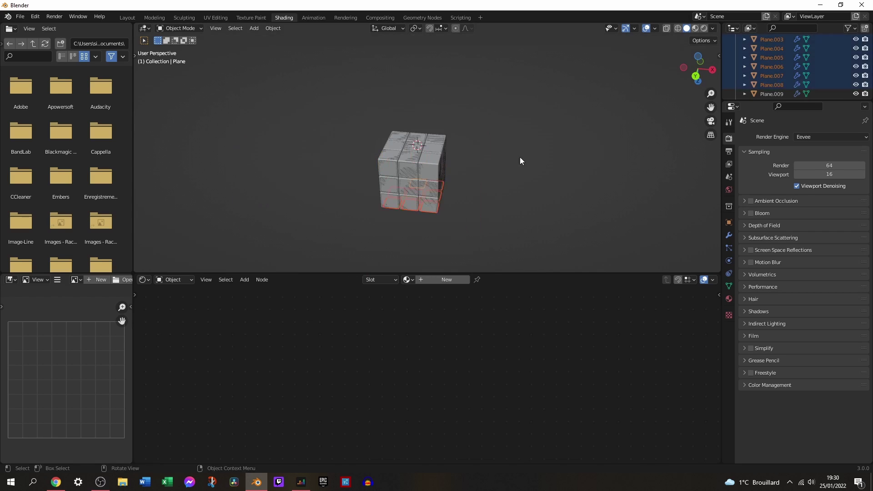
Select Plane.001 and Plane.005 in the Outliner and frame them in view.
{"action": "left_click", "coordinate": [771, 55]}
{"action": "key", "text": "Down"}
{"action": "key", "text": "Down"}
{"action": "scroll", "coordinate": [769, 69], "scroll_direction": "down", "scroll_amount": 2}
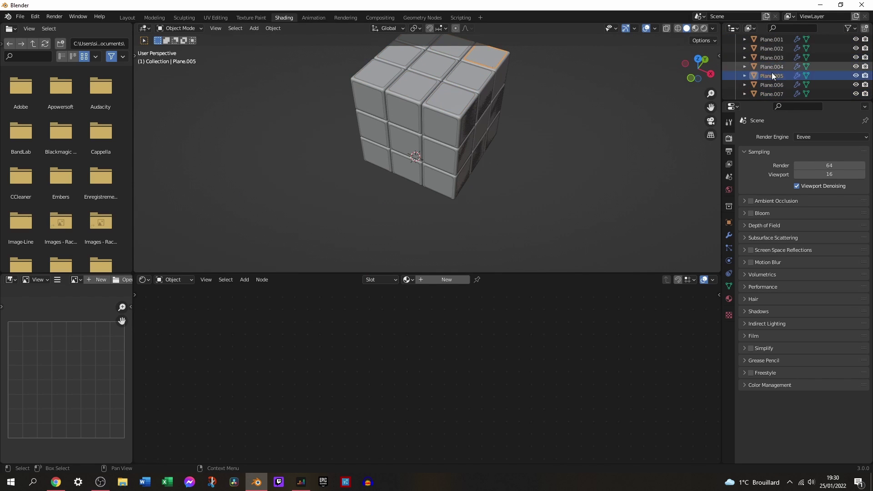
{"action": "left_click", "coordinate": [771, 72]}
{"action": "mouse_move", "coordinate": [455, 50]}
{"action": "middle_mouse_down"}
{"action": "mouse_move", "coordinate": [405, 36]}
{"action": "mouse_move", "coordinate": [594, 59]}
{"action": "mouse_move", "coordinate": [605, 78]}
{"action": "middle_mouse_up"}
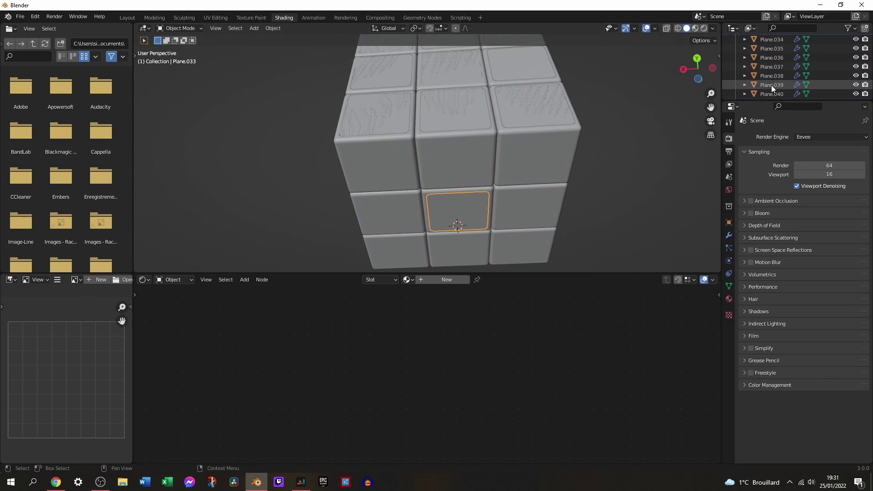
{"action": "scroll", "coordinate": [771, 86], "scroll_direction": "down", "scroll_amount": 3}
Select several stickers in the Outliner and adjust their height along Z.
{"action": "left_click", "coordinate": [769, 50]}
{"action": "left_click", "coordinate": [767, 67], "text": "shift"}
{"action": "key", "text": "g"}
{"action": "key", "text": "z"}
{"action": "key", "text": "Escape"}
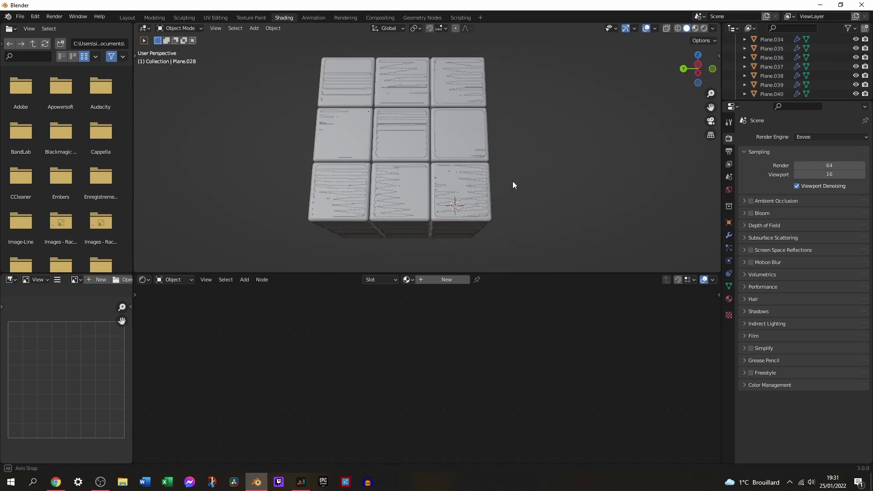
{"action": "mouse_move", "coordinate": [512, 181]}
{"action": "middle_mouse_down"}
{"action": "mouse_move", "coordinate": [468, 135]}
{"action": "mouse_move", "coordinate": [394, 198]}
{"action": "middle_mouse_up"}
{"action": "left_click", "coordinate": [451, 240]}
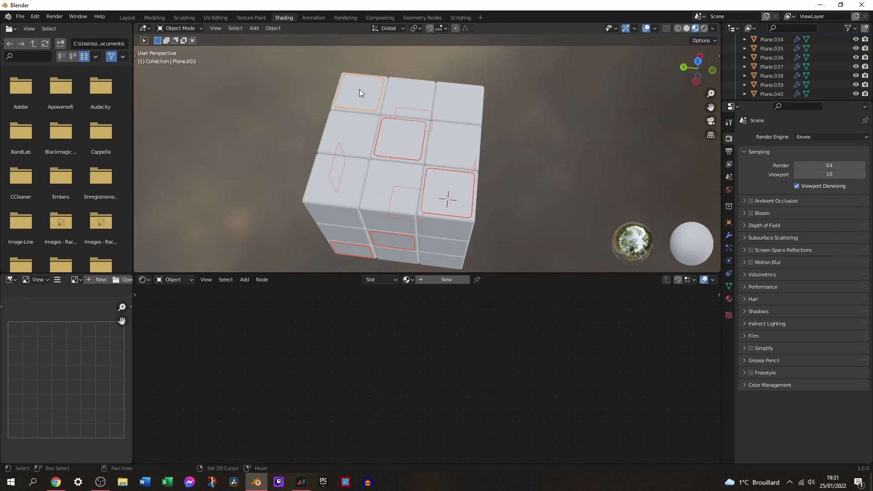
Convert the selected stickers with Convert To > Mesh, undoing and redoing it once.
{"action": "right_click", "coordinate": [422, 142]}
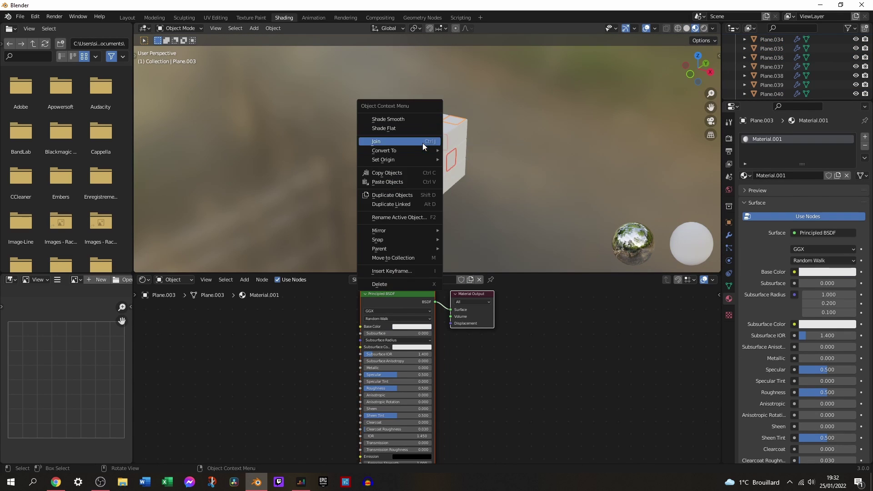
{"action": "left_click", "coordinate": [477, 129]}
{"action": "key", "text": "ctrl+z"}
{"action": "right_click", "coordinate": [416, 114]}
{"action": "mouse_move", "coordinate": [385, 121]}
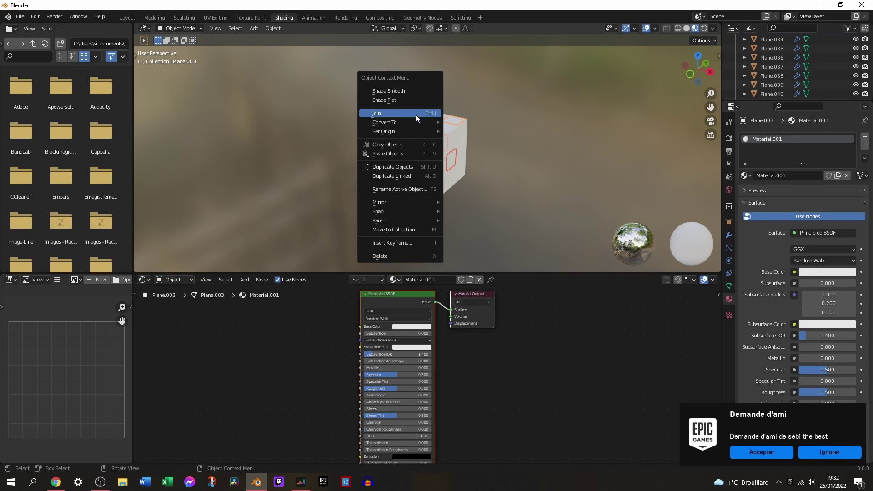
{"action": "left_click", "coordinate": [488, 157]}
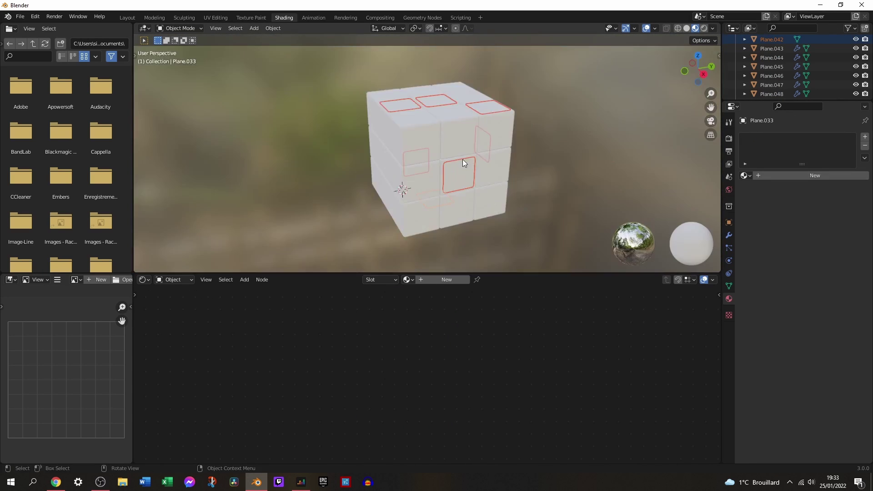
Orbit the view around the coloured-sticker cube.
{"action": "middle_click_drag", "start_coordinate": [482, 164], "coordinate": [540, 151]}
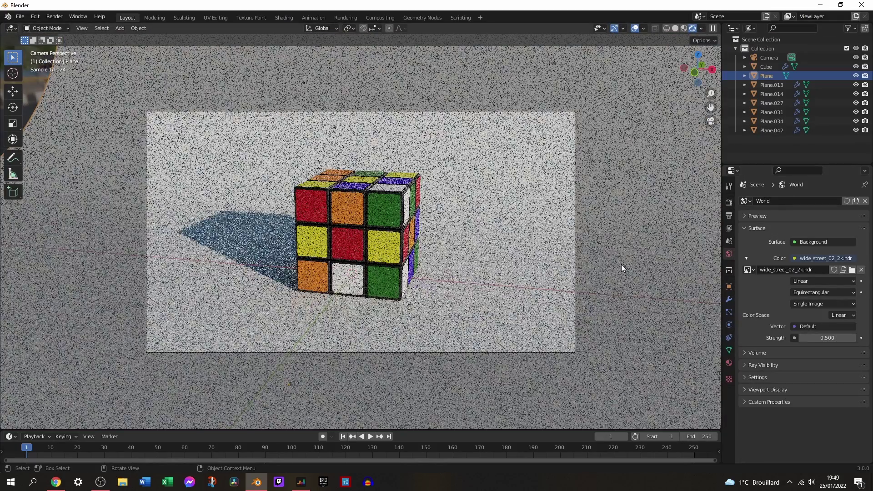
Slide the floor horizontally, switch rendering to GPU Compute, and make the floor blue.
{"action": "key", "text": "g"}
{"action": "key", "text": "shift+z"}
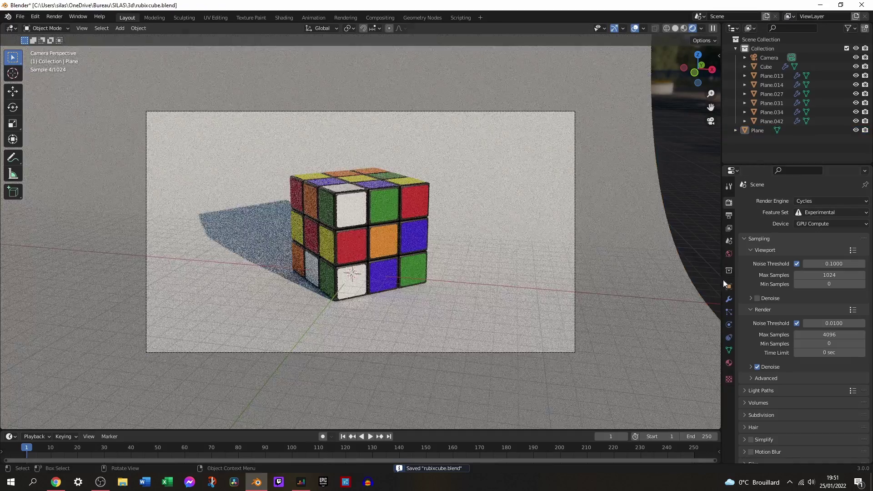
{"action": "left_click", "coordinate": [729, 362]}
{"action": "left_click", "coordinate": [827, 320]}
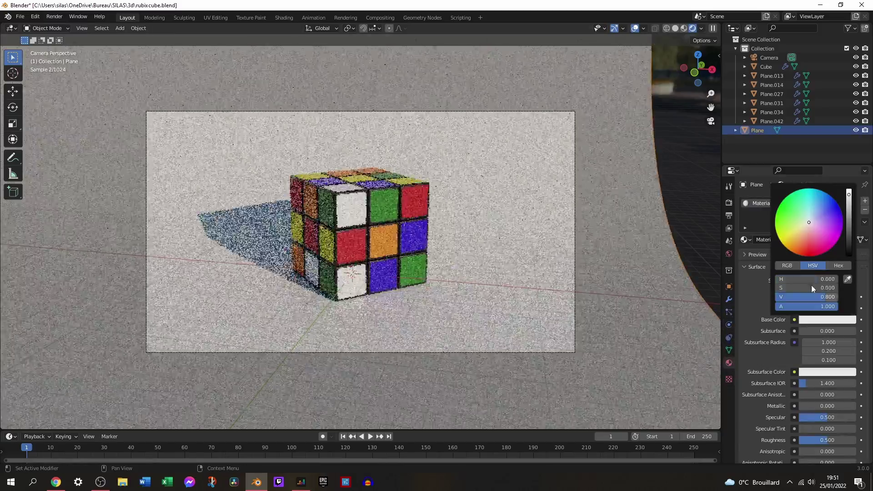
{"action": "left_click", "coordinate": [801, 237]}
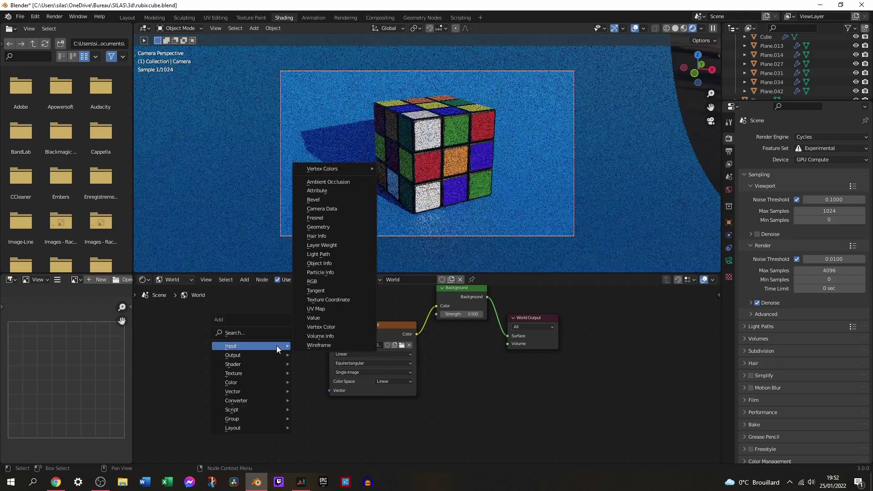
Add Normal Map and Mapping nodes to the world, then delete them again.
{"action": "left_click", "coordinate": [360, 416]}
{"action": "key", "text": "Escape"}
{"action": "key", "text": "shift+a"}
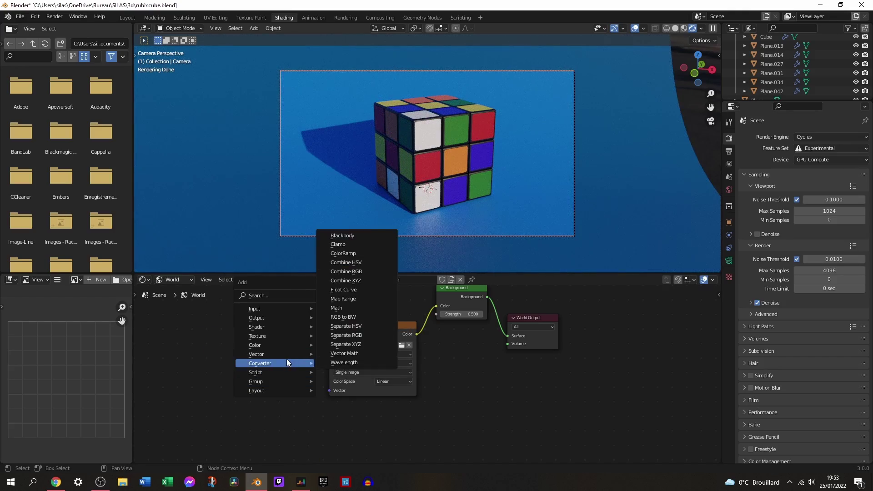
{"action": "left_click", "coordinate": [346, 259]}
{"action": "left_click", "coordinate": [318, 396]}
{"action": "left_click", "coordinate": [294, 342]}
{"action": "key", "text": "Escape"}
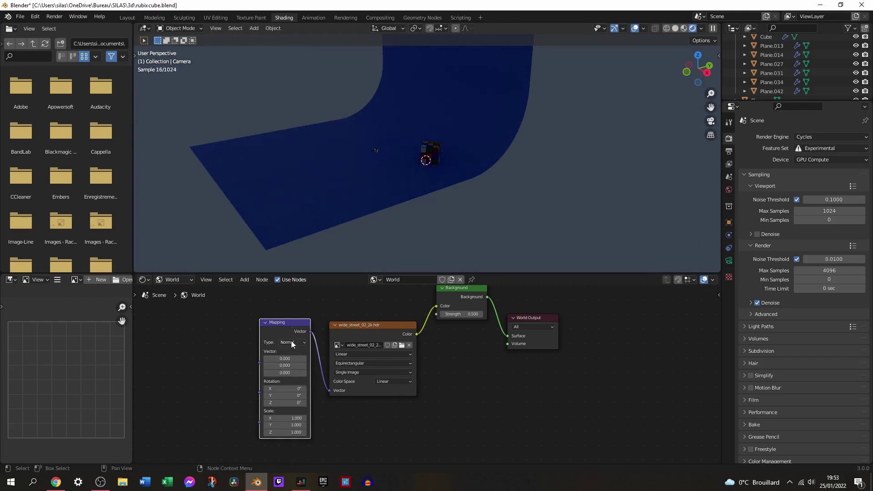
Rotate the scene about the vertical axis and adjust the floor's Roughness.
{"action": "key", "text": "x"}
{"action": "key", "text": "r"}
{"action": "left_click", "coordinate": [588, 83]}
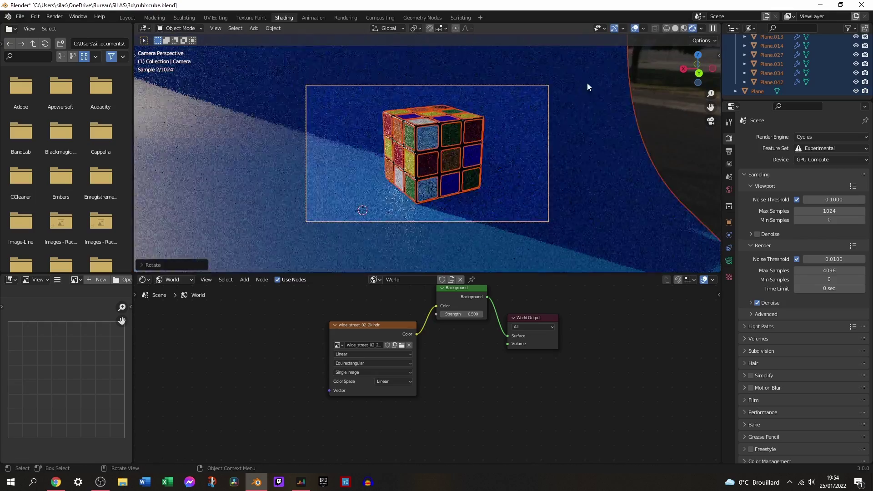
{"action": "left_click", "coordinate": [498, 156]}
{"action": "scroll", "coordinate": [477, 236], "scroll_direction": "up", "scroll_amount": 2}
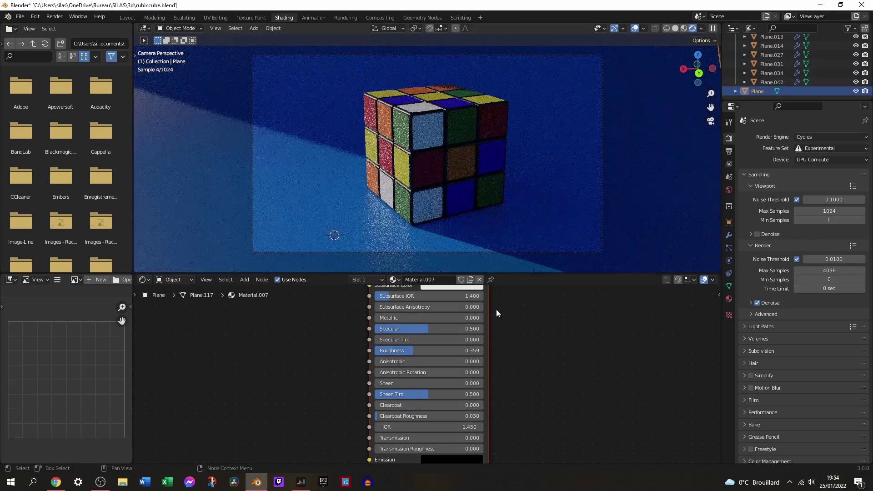
{"action": "left_click_drag", "start_coordinate": [473, 351], "coordinate": [439, 351]}
{"action": "scroll", "coordinate": [425, 378], "scroll_direction": "up", "scroll_amount": 1}
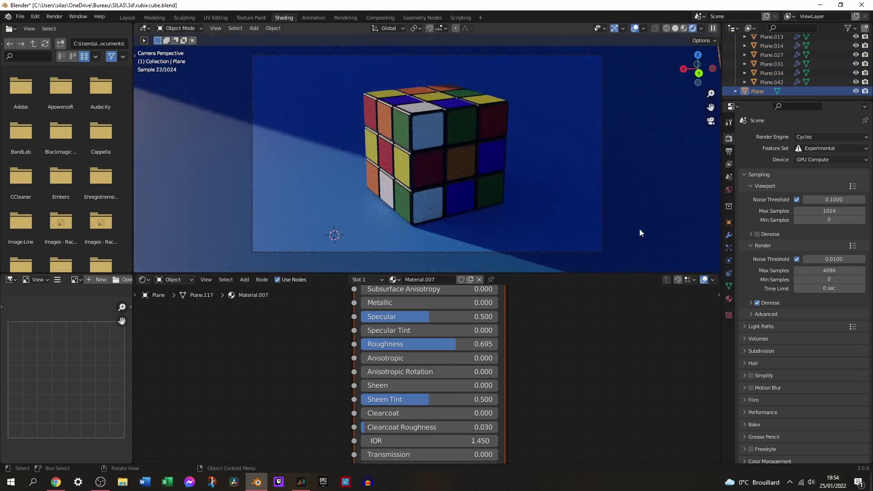
{"action": "scroll", "coordinate": [634, 189], "scroll_direction": "down", "scroll_amount": 1}
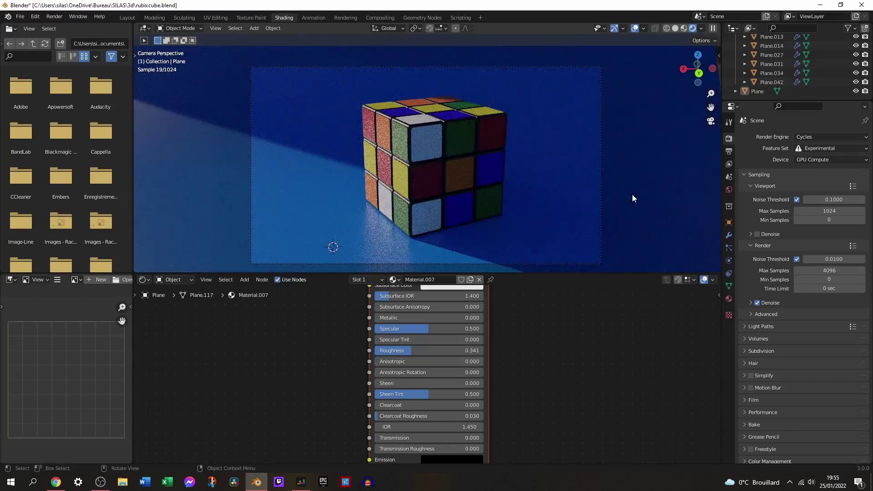
{"action": "scroll", "coordinate": [426, 377], "scroll_direction": "down", "scroll_amount": 3}
Try magenta and yellow-green floor colours, then undo those changes.
{"action": "left_click", "coordinate": [417, 404]}
{"action": "left_click", "coordinate": [446, 343]}
{"action": "left_click_drag", "start_coordinate": [446, 343], "coordinate": [406, 320]}
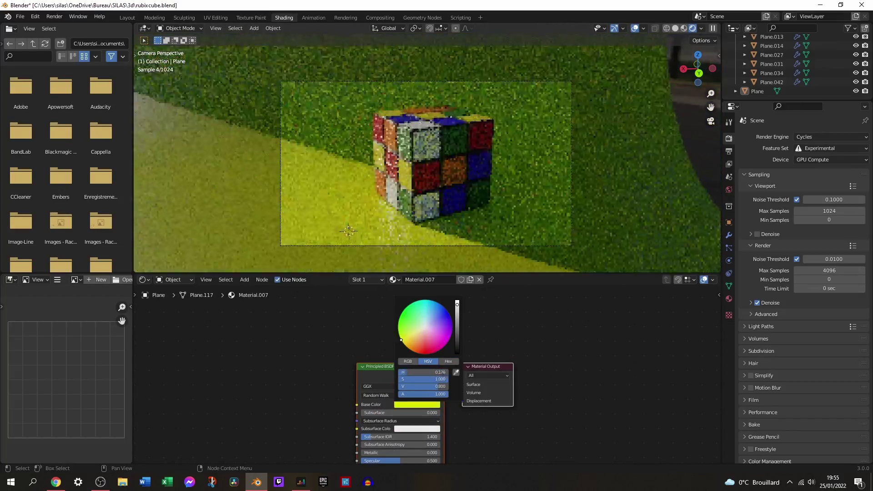
{"action": "scroll", "coordinate": [428, 373], "scroll_direction": "up", "scroll_amount": 2}
{"action": "key", "text": "ctrl+z"}
{"action": "key", "text": "ctrl+z"}
{"action": "key", "text": "ctrl+z"}
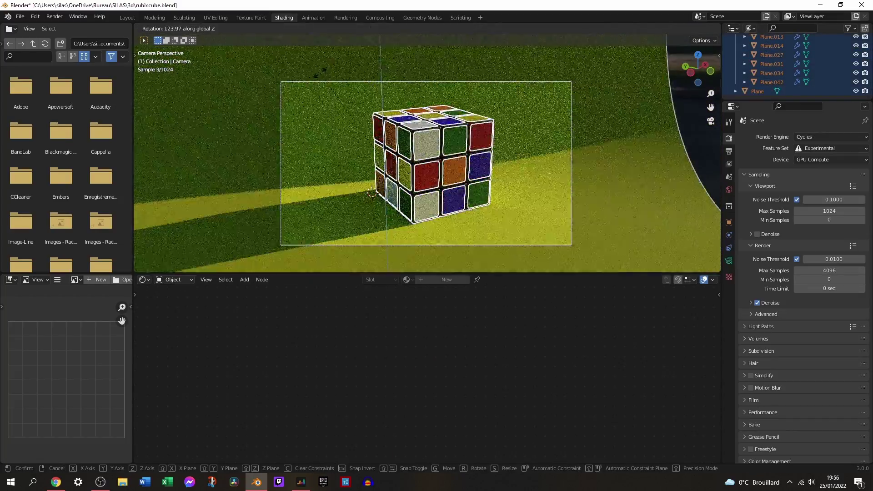
{"action": "key", "text": "ctrl+z"}
{"action": "key", "text": "ctrl+z"}
{"action": "key", "text": "ctrl+z"}
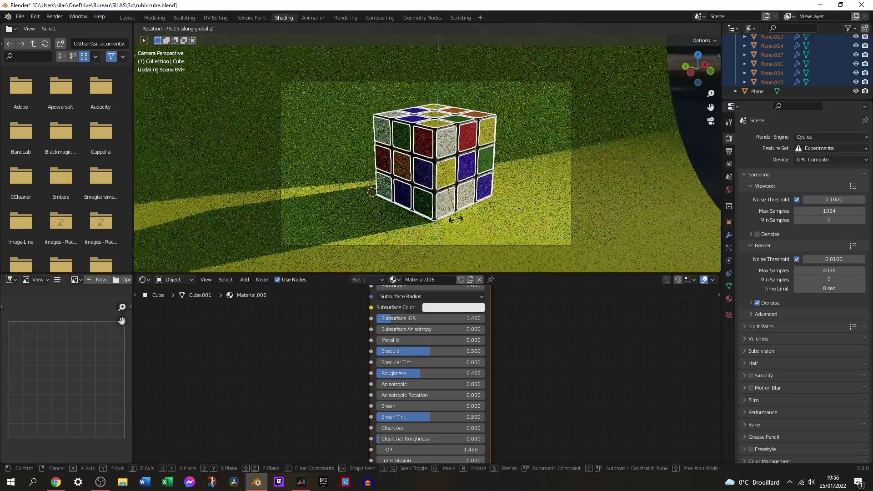
{"action": "key", "text": "ctrl+z"}
Try moving the ground plane and cube, cancelling and undoing the moves.
{"action": "left_click", "coordinate": [566, 88]}
{"action": "key", "text": "g"}
{"action": "key", "text": "y"}
{"action": "key", "text": "y"}
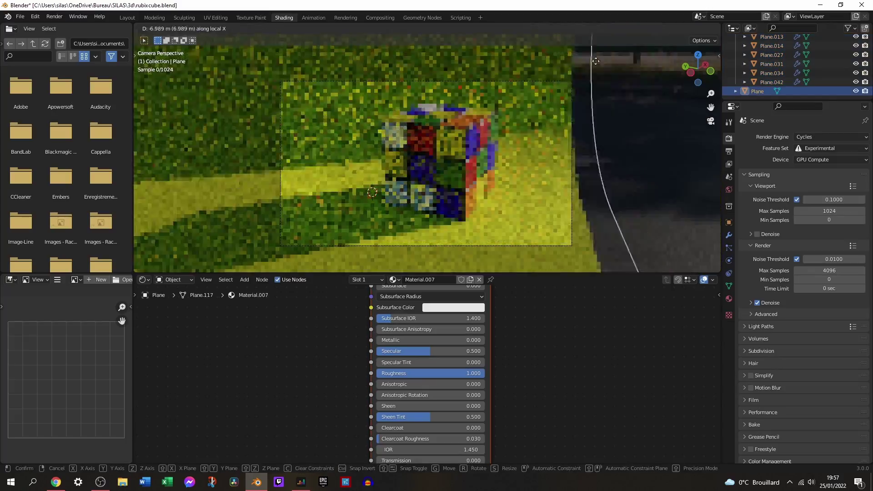
{"action": "key", "text": "Escape"}
{"action": "key", "text": "ctrl+z"}
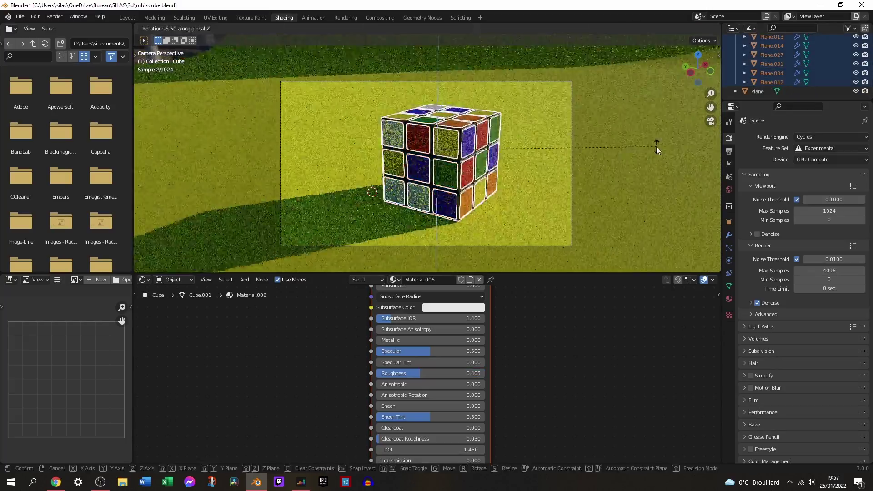
{"action": "key", "text": "ctrl+z"}
{"action": "key", "text": "g"}
{"action": "key", "text": "shift+z"}
{"action": "key", "text": "Escape"}
Set the ground plane's base colour to deep blue.
{"action": "left_click", "coordinate": [676, 160]}
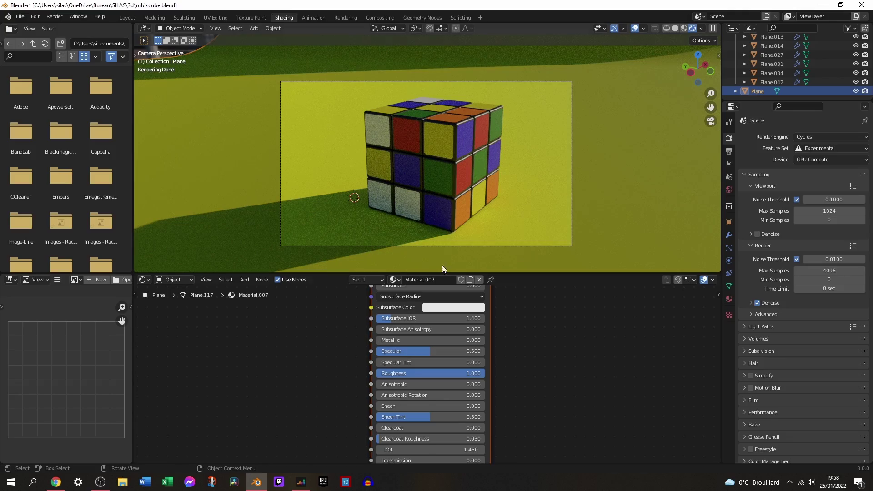
{"action": "left_click", "coordinate": [445, 307]}
{"action": "mouse_move", "coordinate": [455, 218]}
{"action": "left_mouse_down"}
{"action": "mouse_move", "coordinate": [468, 254]}
{"action": "mouse_move", "coordinate": [475, 237]}
{"action": "left_mouse_up"}
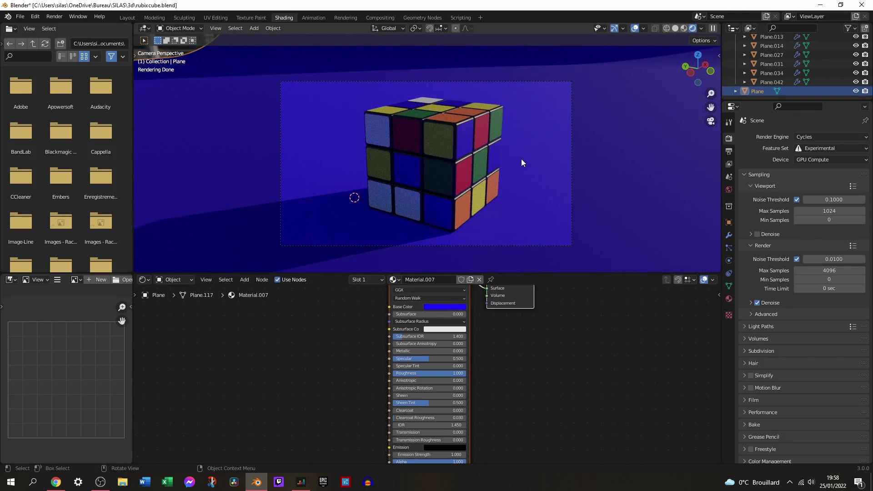
Rotate the cube about Z and shift the ground plane vertically.
{"action": "left_click", "coordinate": [496, 154]}
{"action": "key", "text": "r"}
{"action": "key", "text": "z"}
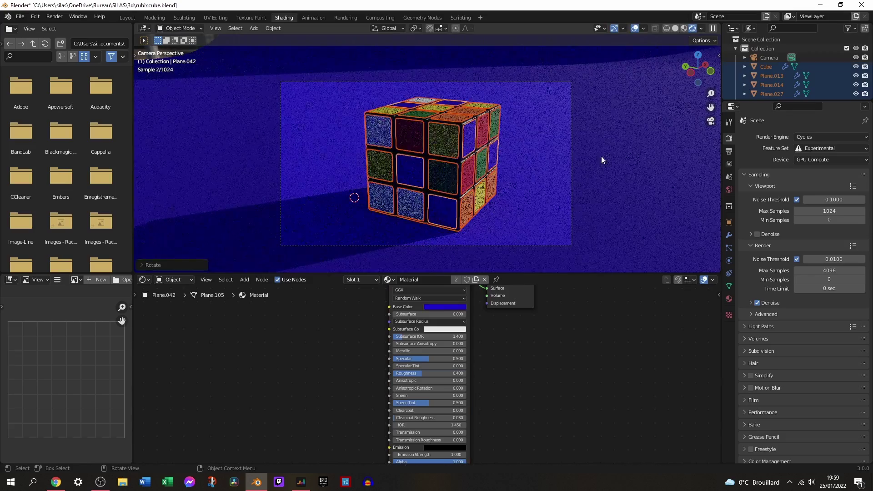
{"action": "left_click", "coordinate": [623, 132]}
{"action": "left_click", "coordinate": [638, 188]}
{"action": "key", "text": "g"}
{"action": "key", "text": "z"}
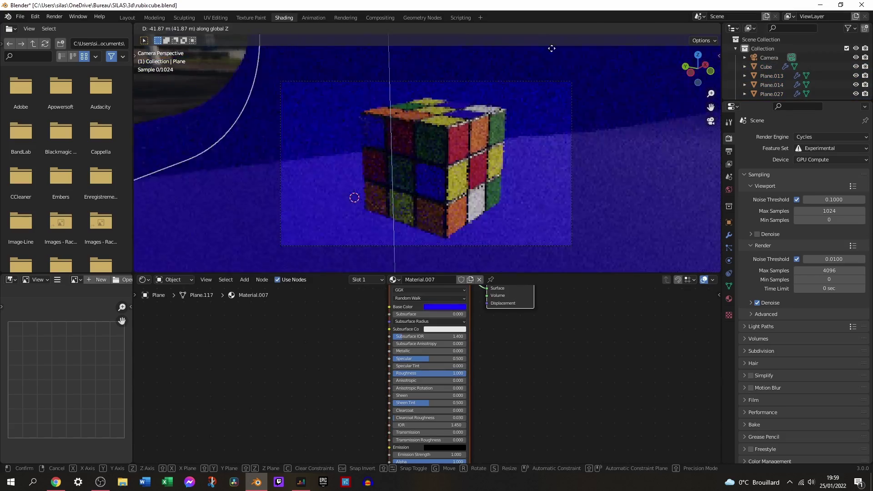
{"action": "left_click", "coordinate": [547, 220]}
Undo the camera change, run an F12 test render and close it.
{"action": "left_click", "coordinate": [572, 209]}
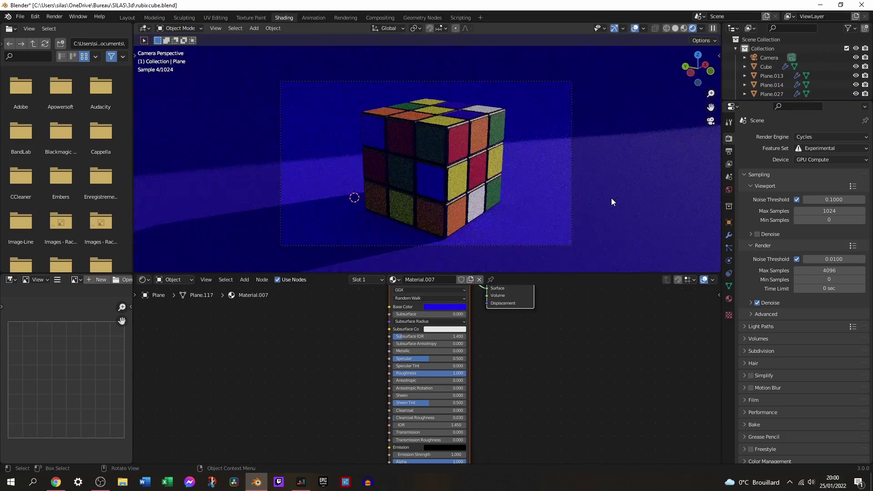
{"action": "key", "text": "ctrl+z"}
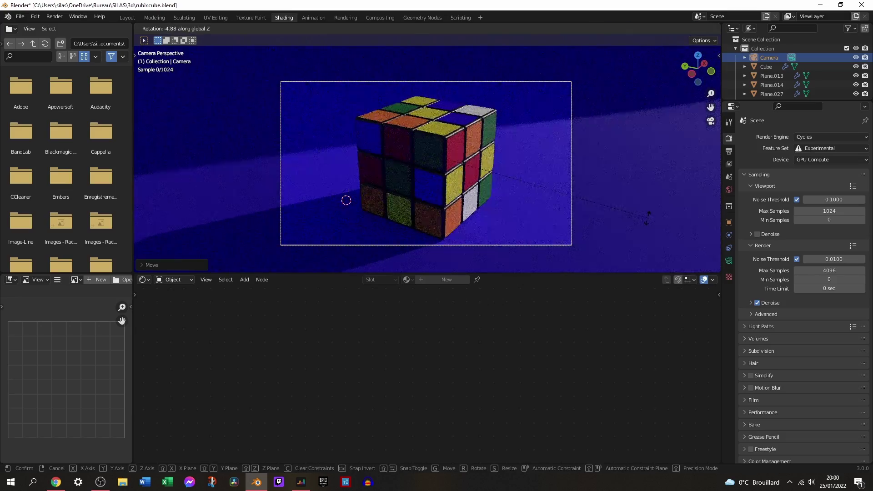
{"action": "key", "text": "F12"}
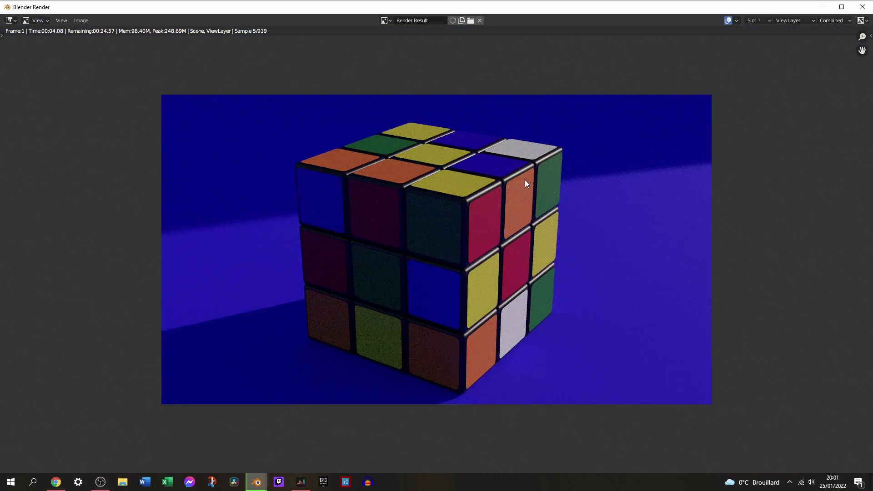
{"action": "key", "text": "Escape"}
{"action": "key", "text": "ctrl+z"}
Undo back to the original framing, reframe to show more street, and render an image.
{"action": "key", "text": "ctrl+z"}
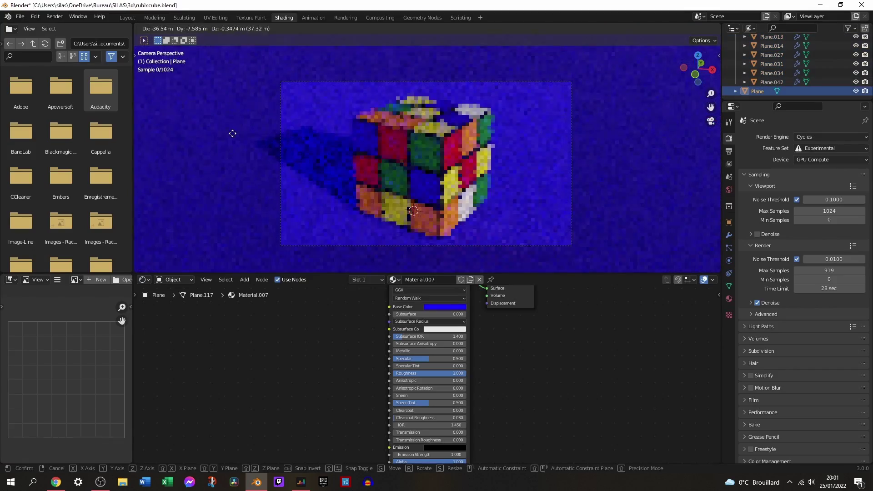
{"action": "key", "text": "ctrl+z"}
{"action": "key", "text": "ctrl+z"}
{"action": "key", "text": "ctrl+z"}
{"action": "key", "text": "ctrl+z"}
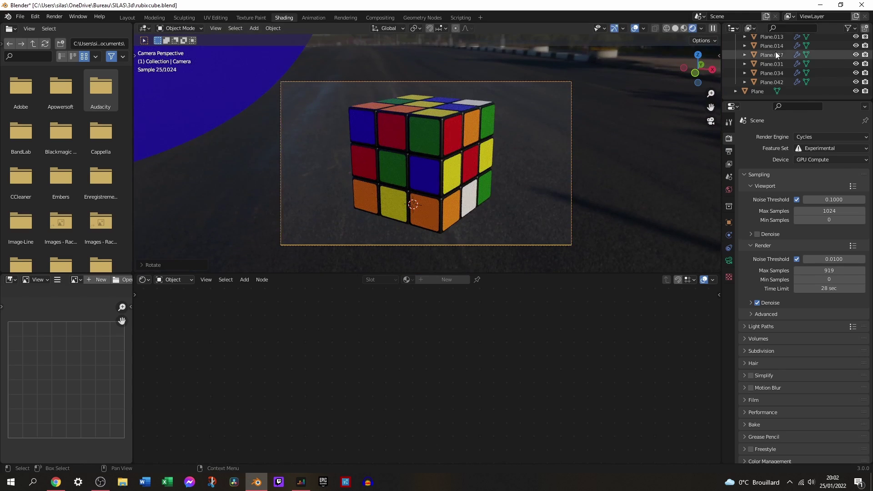
{"action": "key", "text": "ctrl+z"}
{"action": "key", "text": "ctrl+z"}
{"action": "scroll", "coordinate": [764, 77], "scroll_direction": "up", "scroll_amount": 4}
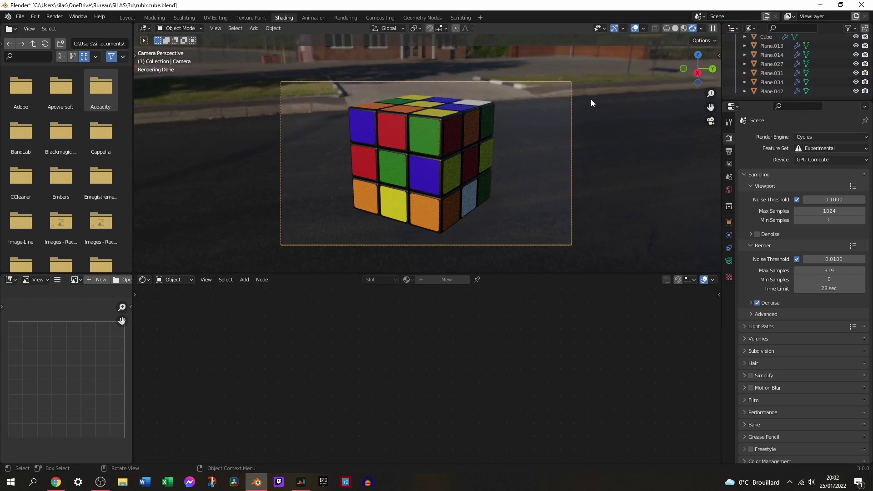
{"action": "middle_click_drag", "start_coordinate": [591, 103], "coordinate": [616, 209]}
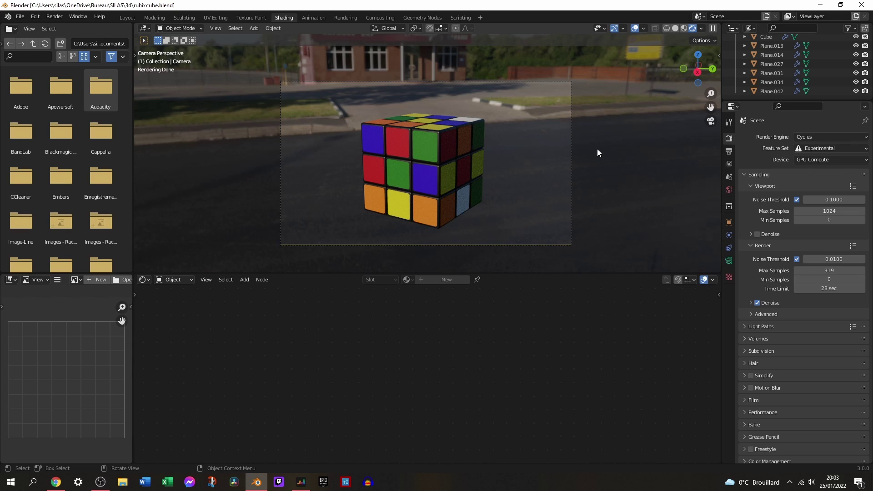
{"action": "left_click", "coordinate": [54, 16]}
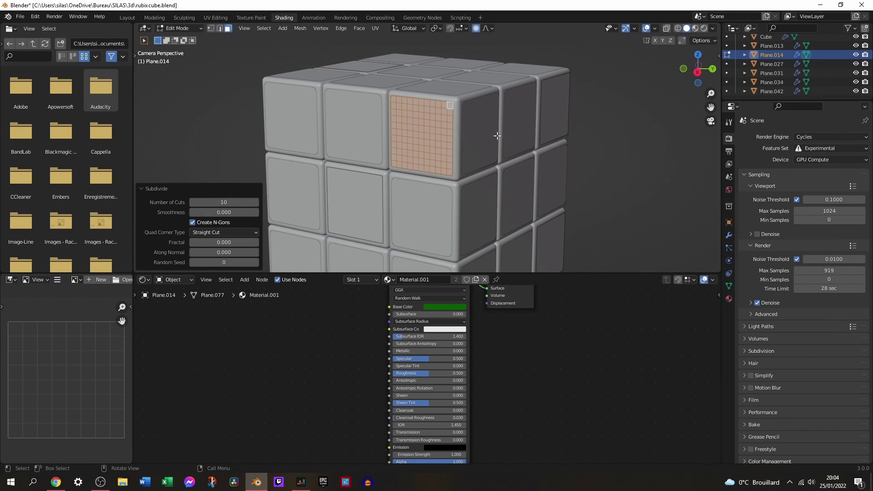
Bend a corner of the subdivided green sticker with soft-falloff rotation, then exit to camera view.
{"action": "key", "text": "KP_Decimal"}
{"action": "key", "text": "r"}
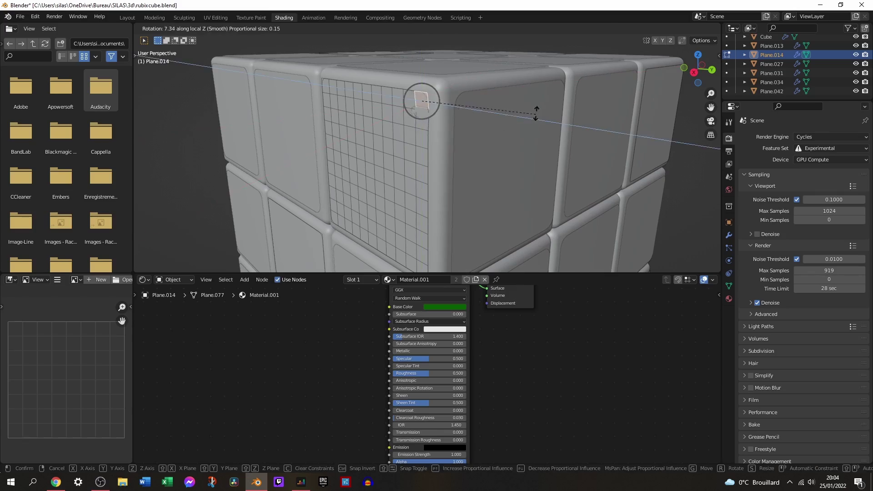
{"action": "left_click", "coordinate": [536, 113]}
{"action": "key", "text": "Tab"}
{"action": "key", "text": "KP_0"}
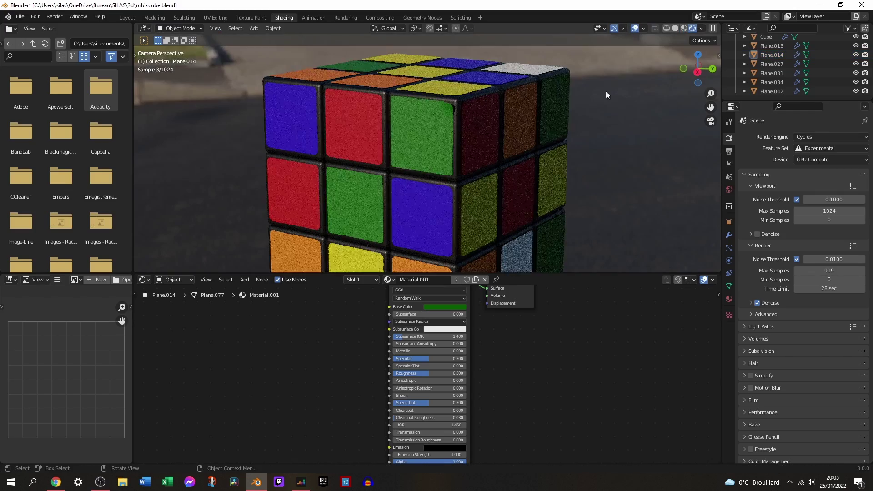
Duplicate the sticker geometry and try a new white material, then undo it.
{"action": "key", "text": "shift+d"}
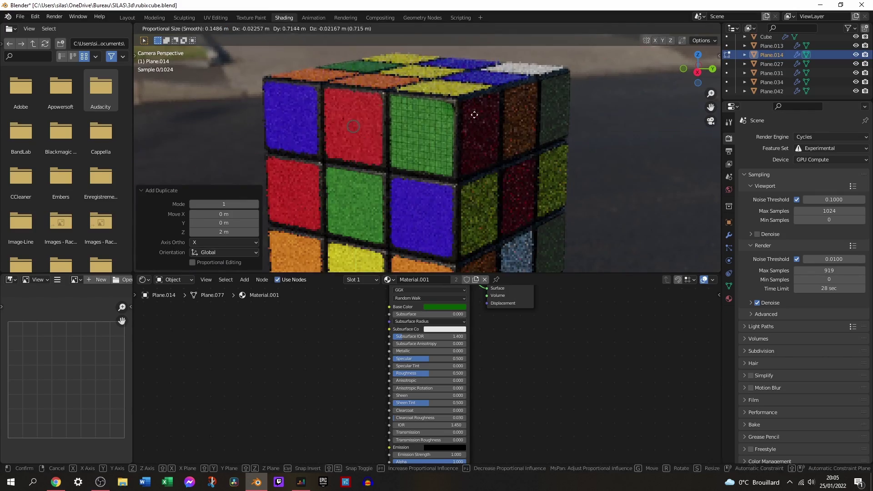
{"action": "right_click", "coordinate": [474, 115]}
{"action": "left_click", "coordinate": [434, 313]}
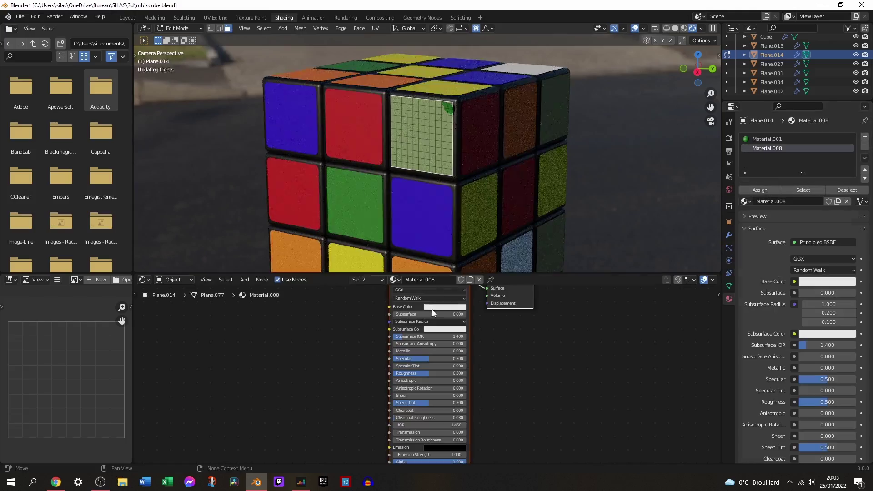
{"action": "scroll", "coordinate": [591, 152], "scroll_direction": "up", "scroll_amount": 2}
{"action": "scroll", "coordinate": [415, 121], "scroll_direction": "up", "scroll_amount": 2}
{"action": "key", "text": "ctrl+z"}
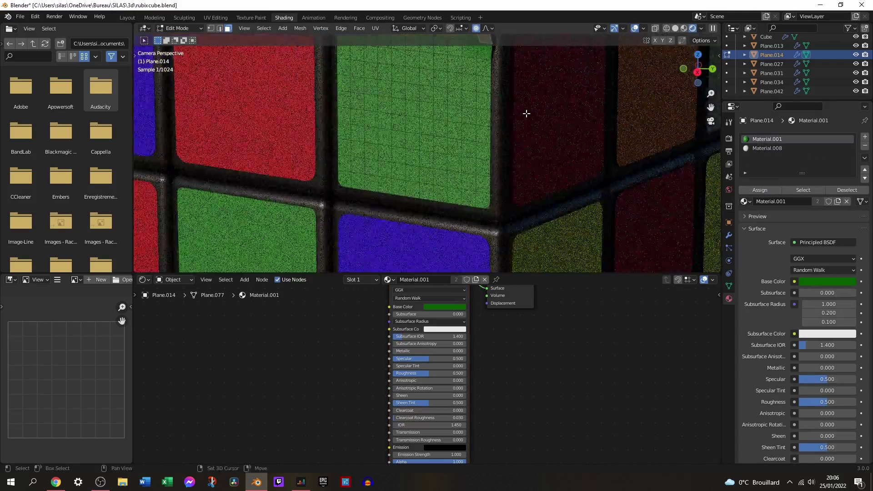
Try a falloff move, remove the extra material, and exit Edit Mode in camera view.
{"action": "mouse_move", "coordinate": [526, 113]}
{"action": "middle_mouse_down"}
{"action": "mouse_move", "coordinate": [458, 140]}
{"action": "mouse_move", "coordinate": [618, 110]}
{"action": "mouse_move", "coordinate": [646, 123]}
{"action": "middle_mouse_up"}
{"action": "key", "text": "g"}
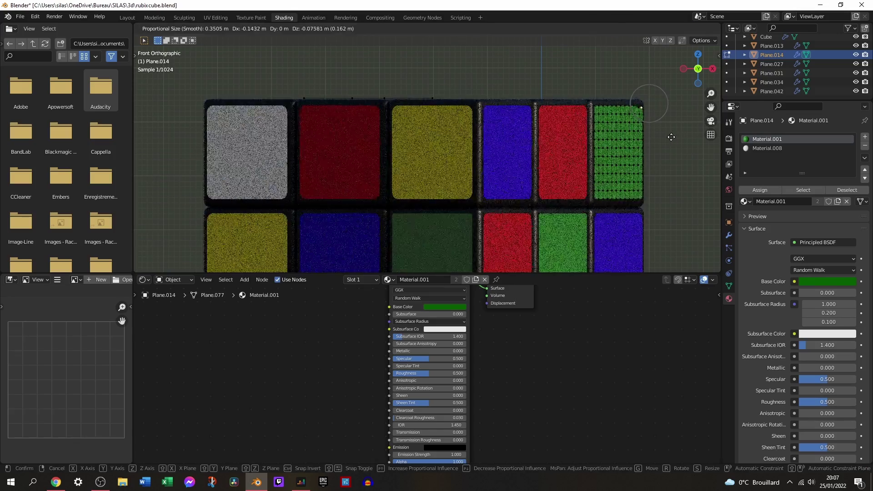
{"action": "key", "text": "Escape"}
{"action": "middle_click_drag", "start_coordinate": [669, 156], "coordinate": [468, 189]}
{"action": "key", "text": "ctrl+z"}
{"action": "key", "text": "KP_0"}
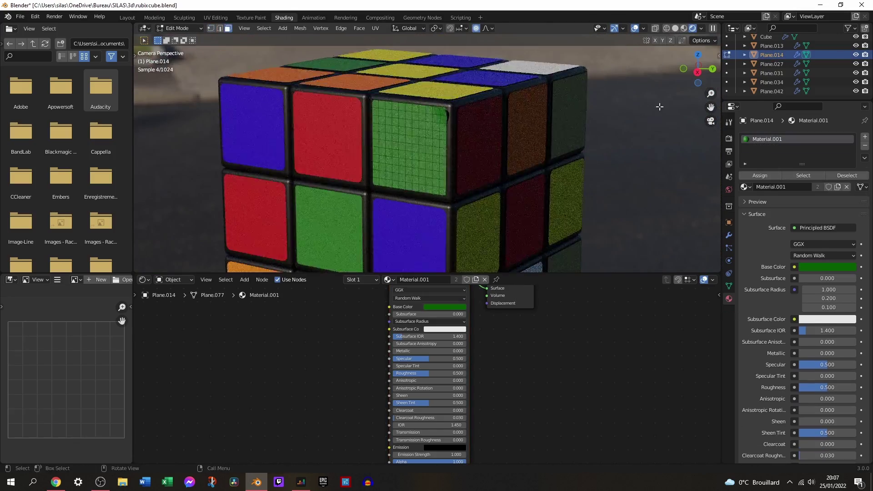
{"action": "key", "text": "Tab"}
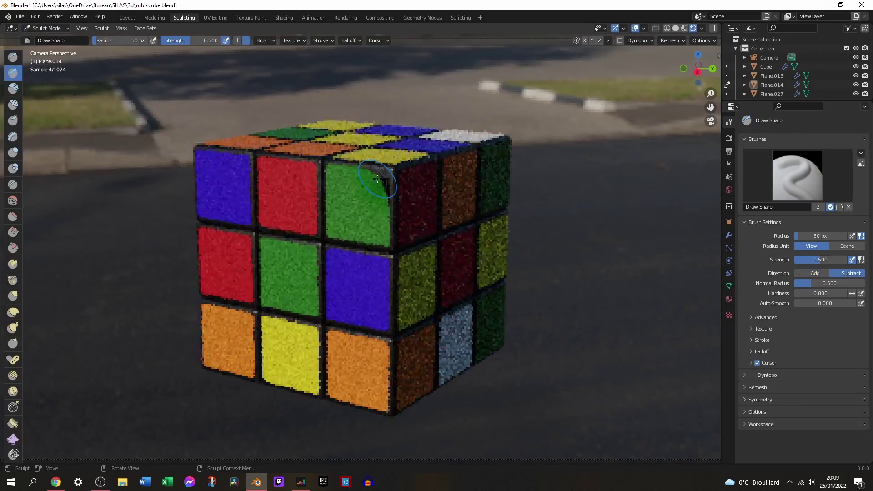
Sculpt a slight Draw Sharp dent into the green sticker.
{"action": "left_click", "coordinate": [378, 178]}
{"action": "key", "text": "ctrl+Tab"}
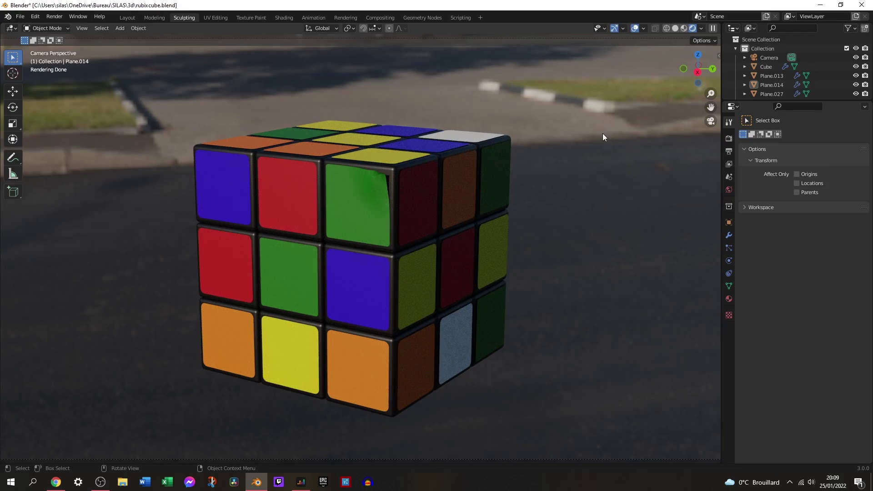
{"action": "left_click", "coordinate": [45, 28]}
{"action": "left_click", "coordinate": [46, 49]}
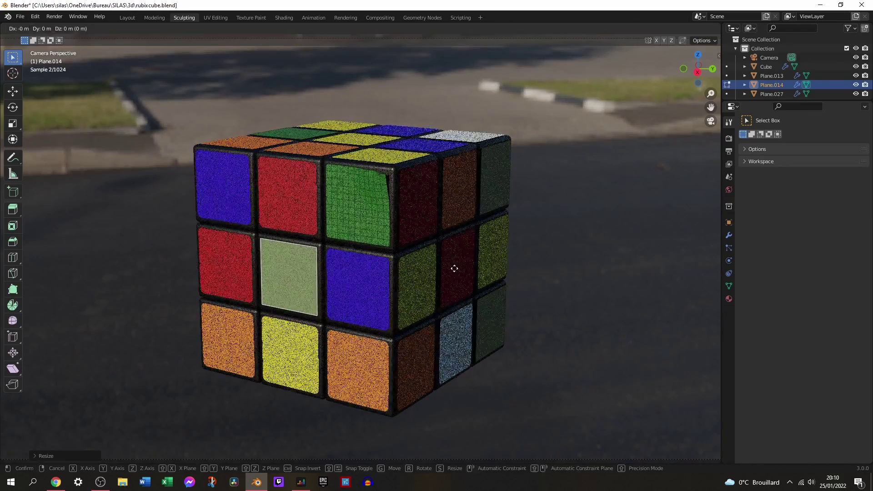
Twist the bottom yellow sticker slightly askew around the Z axis in Edit Mode.
{"action": "left_click", "coordinate": [360, 309]}
{"action": "key", "text": "Tab"}
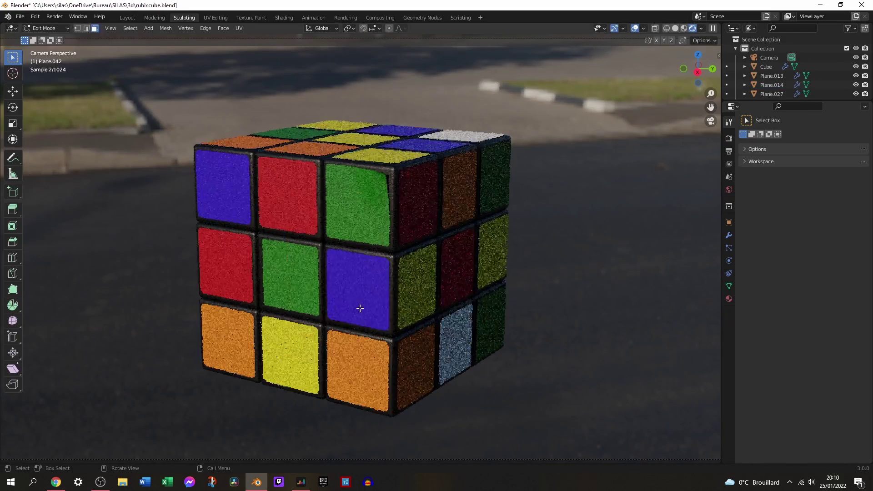
{"action": "left_click", "coordinate": [287, 362]}
{"action": "key", "text": "Tab"}
{"action": "key", "text": "r"}
{"action": "key", "text": "z"}
{"action": "key", "text": "z"}
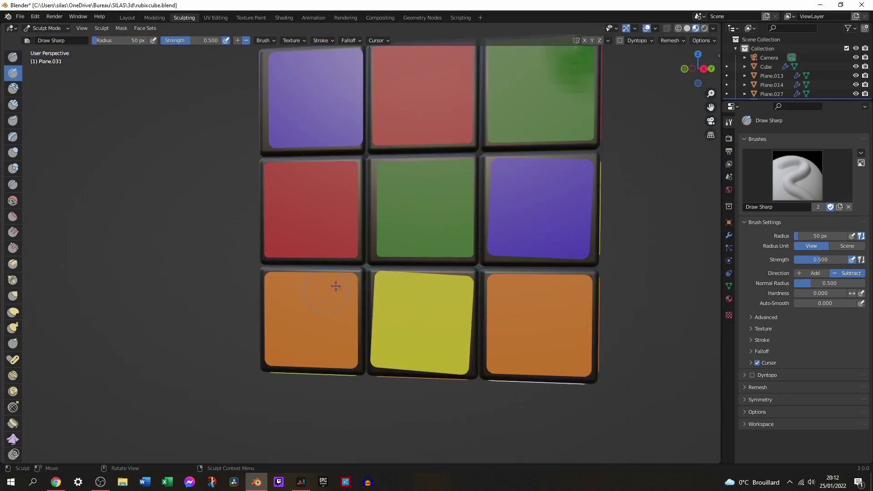
Orbit to an oblique view of the cube's front face.
{"action": "middle_click_drag", "start_coordinate": [336, 286], "coordinate": [185, 277]}
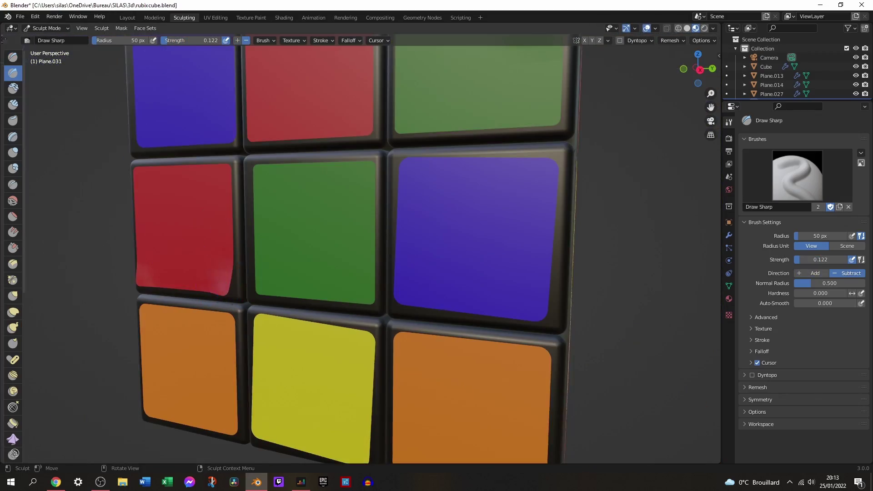